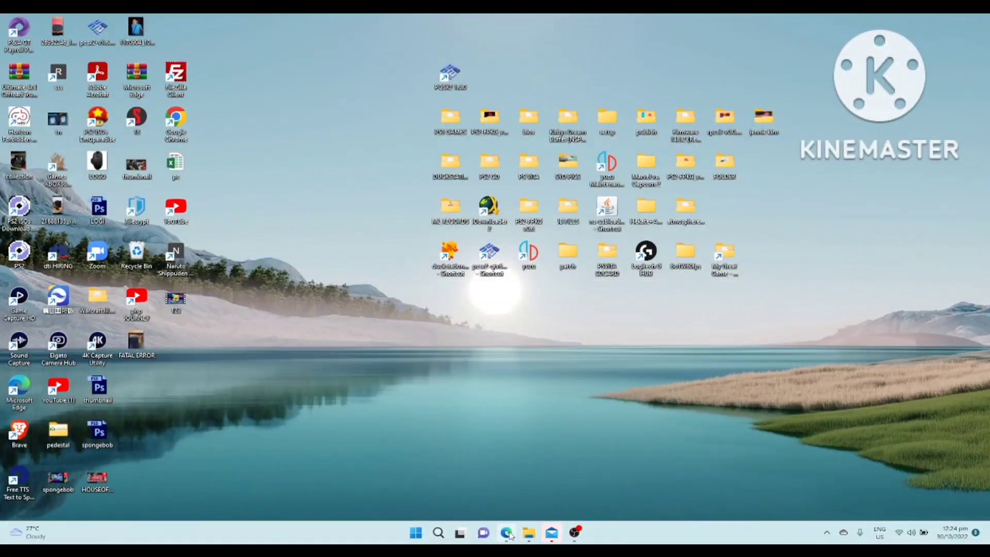
From the Google results, open the Atmosphere-NX 1.4.0 GitHub release page and scroll to its assets.
left_click(507, 534)
left_click(80, 20)
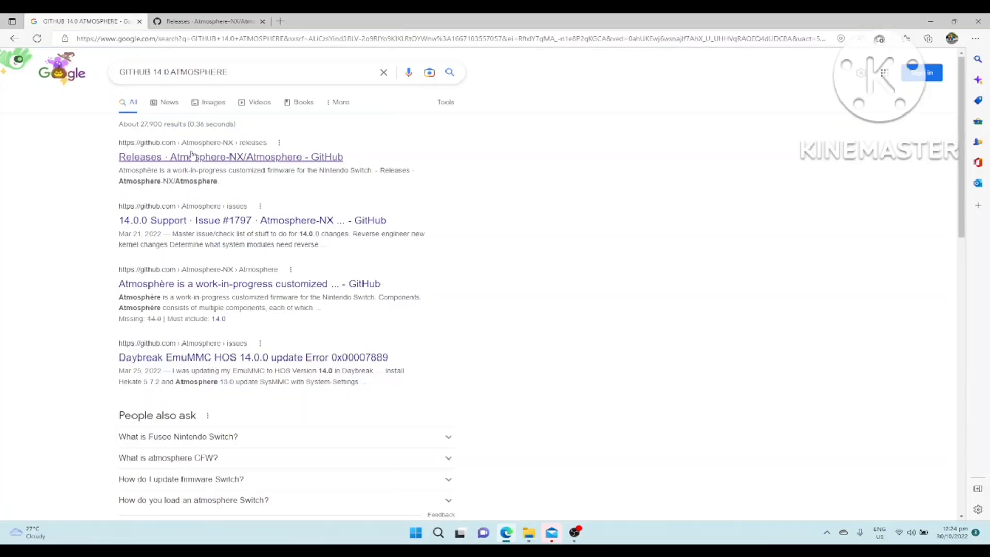
left_click(182, 163)
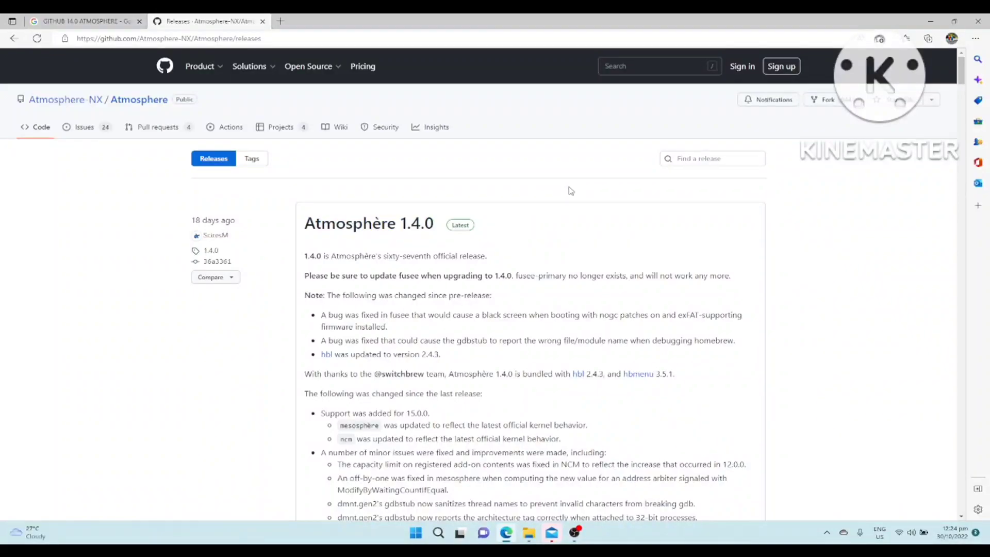
scroll(504, 239, "down", 15)
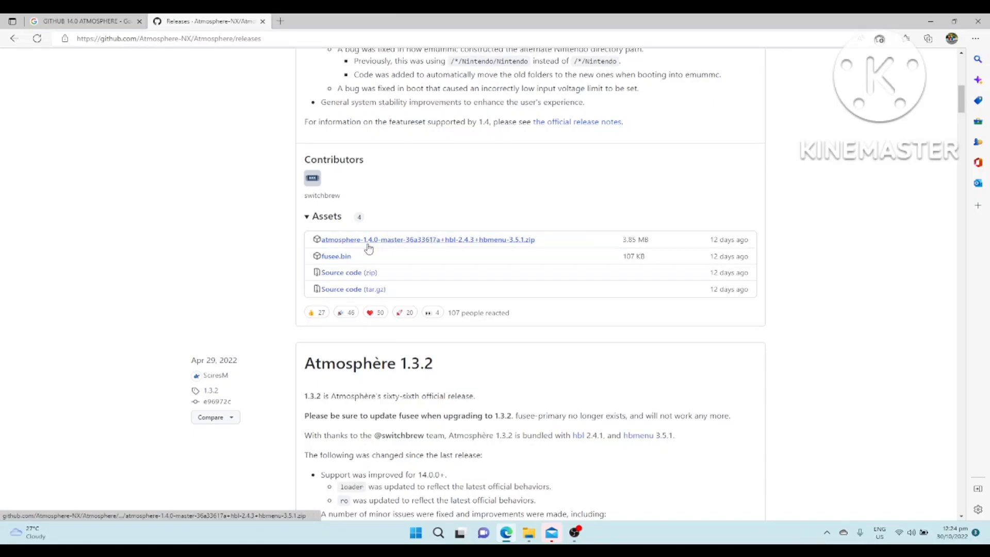
Bring up the Atmosphère 1.4.0 zip link's options and show Edge's recent downloads list.
right_click(430, 244)
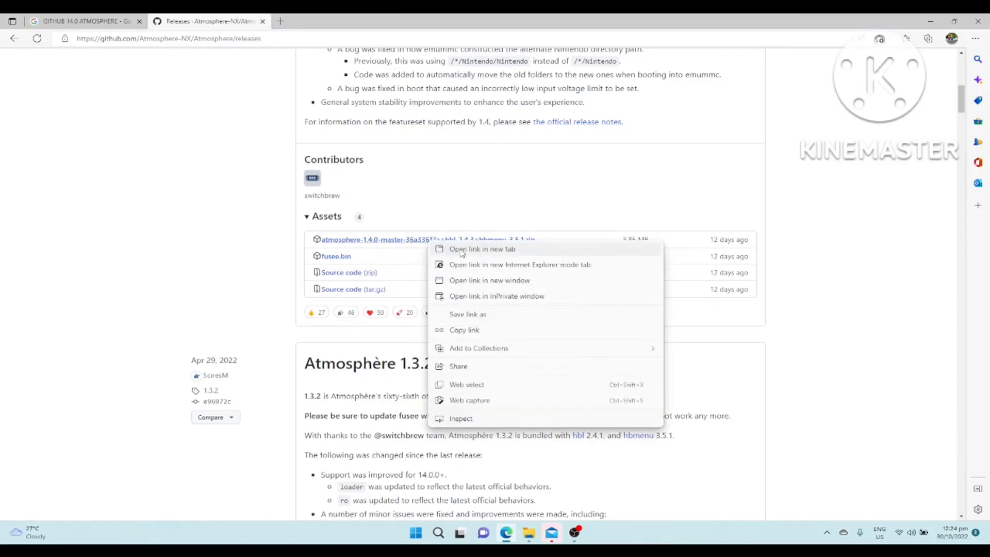
left_click(975, 38)
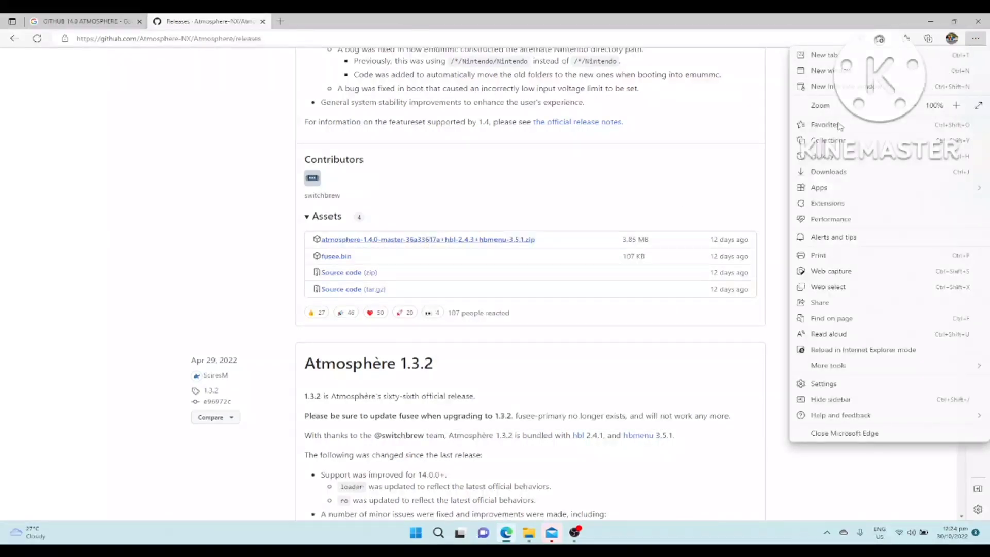
left_click(856, 172)
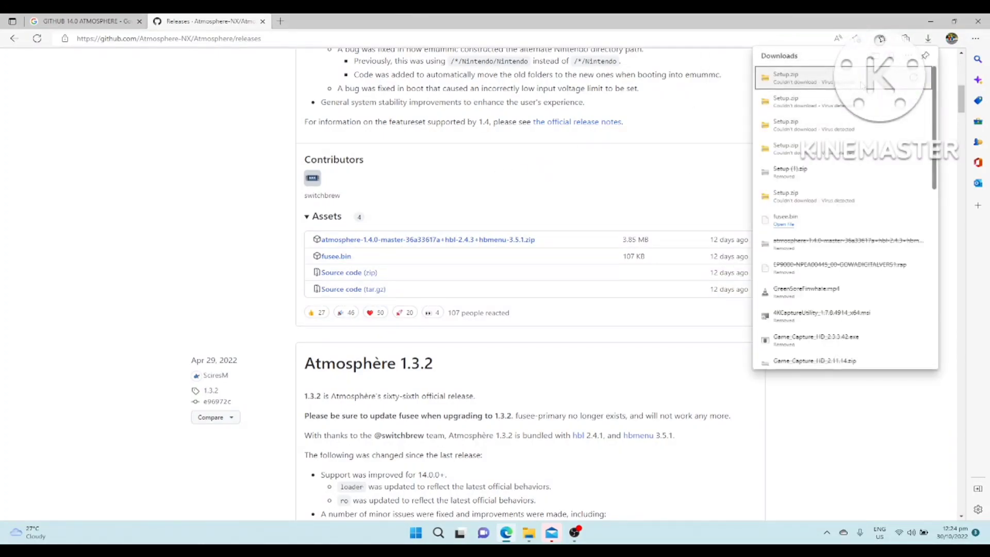
Extract the Atmosphère 1.4.0 zip in Downloads, replacing existing files with the same names.
mouse_move(530, 532)
left_click(426, 488)
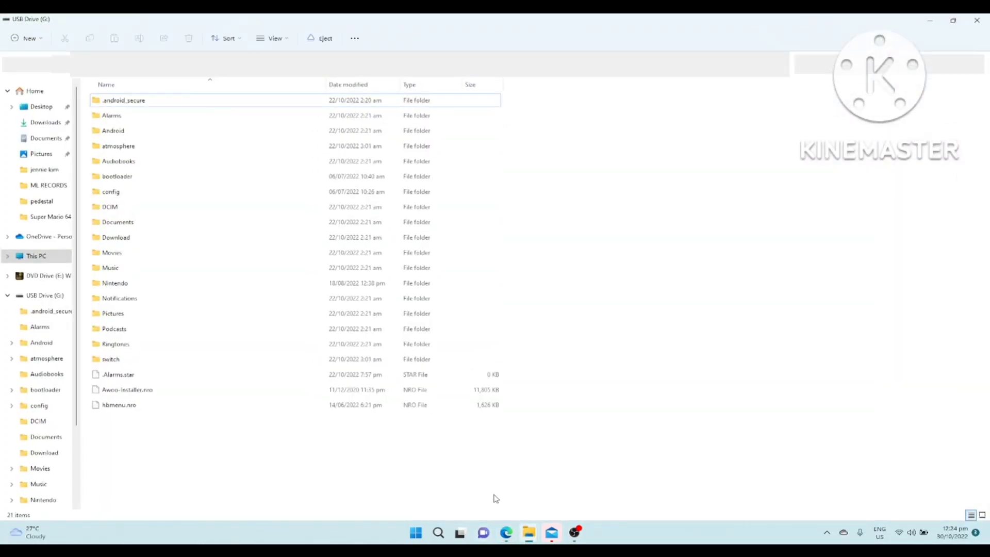
left_click(535, 502)
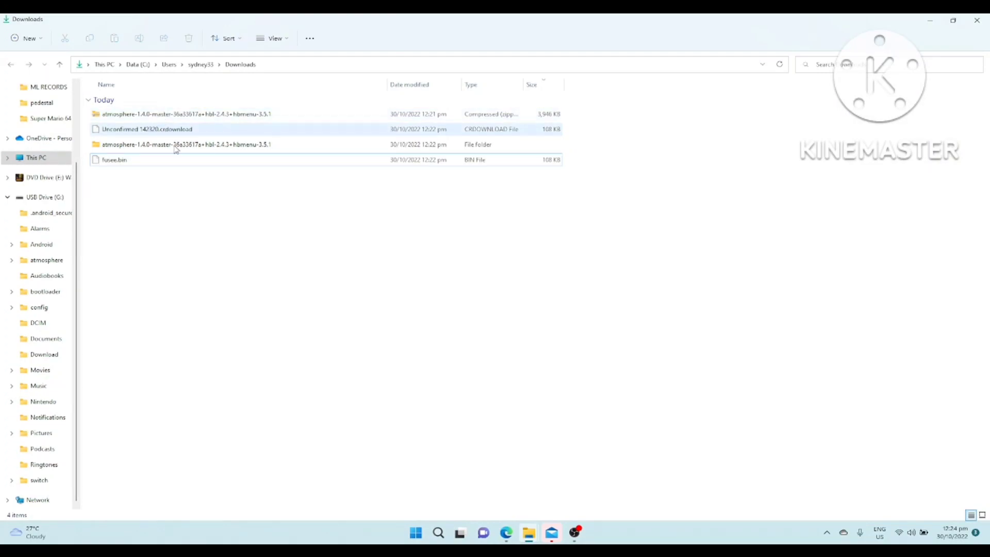
right_click(162, 114)
left_click(203, 194)
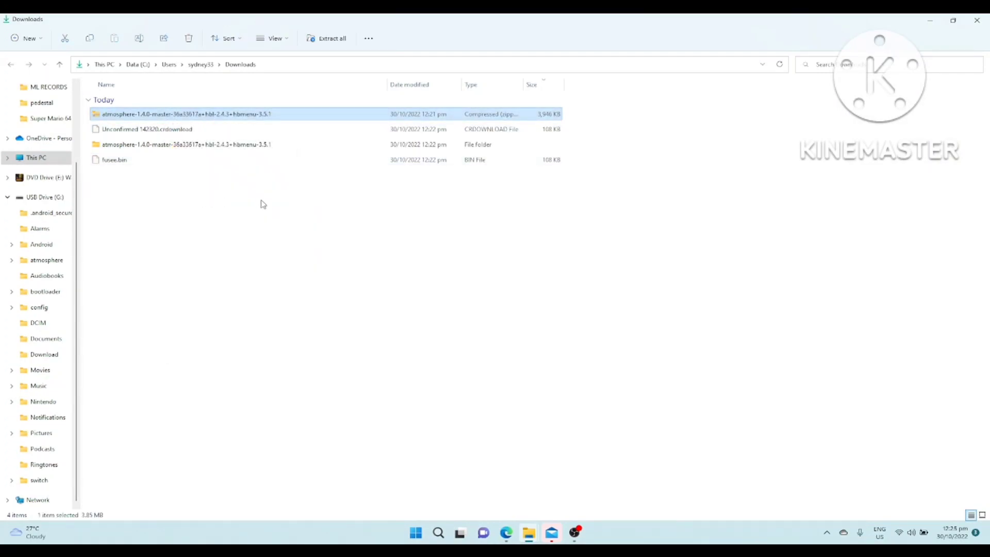
left_click(571, 374)
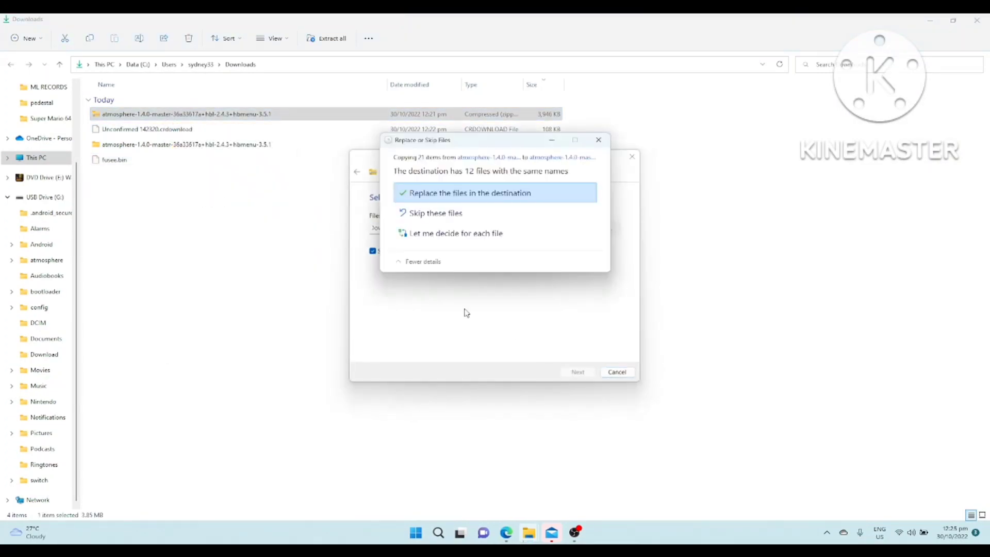
left_click(438, 192)
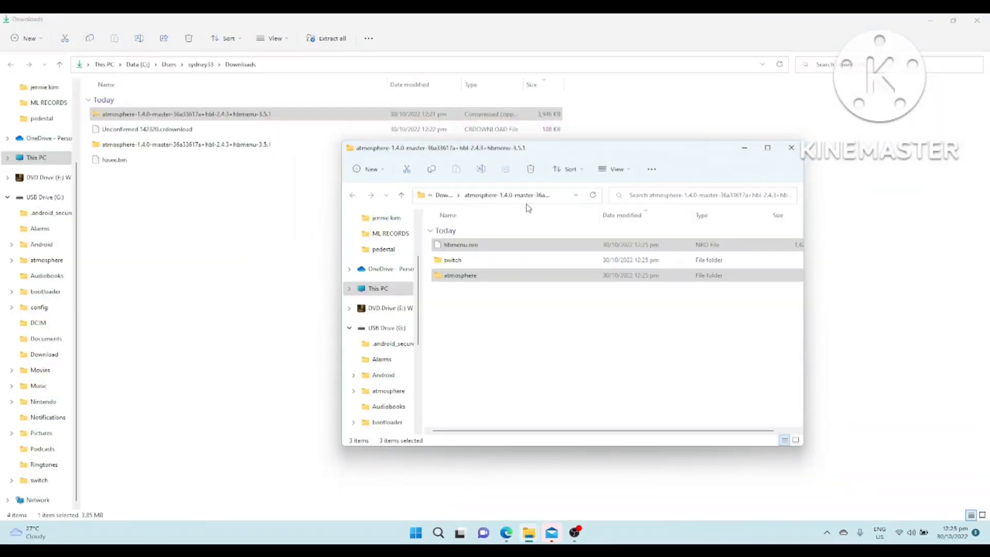
Paste the extracted atmosphere, switch and hbmenu.nro items onto USB Drive (G:).
left_click(767, 148)
left_click(121, 114)
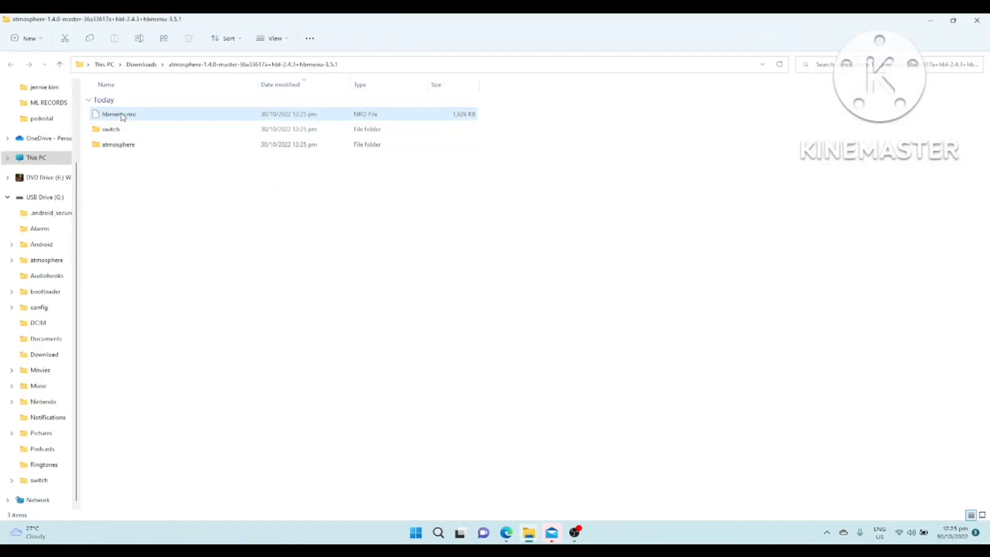
left_click(133, 129)
left_click(130, 157)
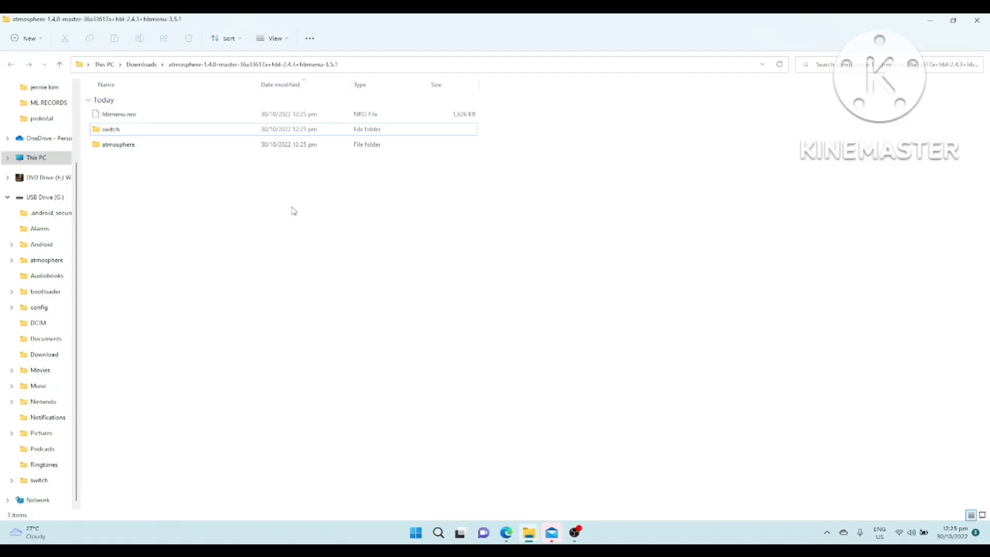
left_click_drag(293, 211, 94, 114)
left_click(43, 198)
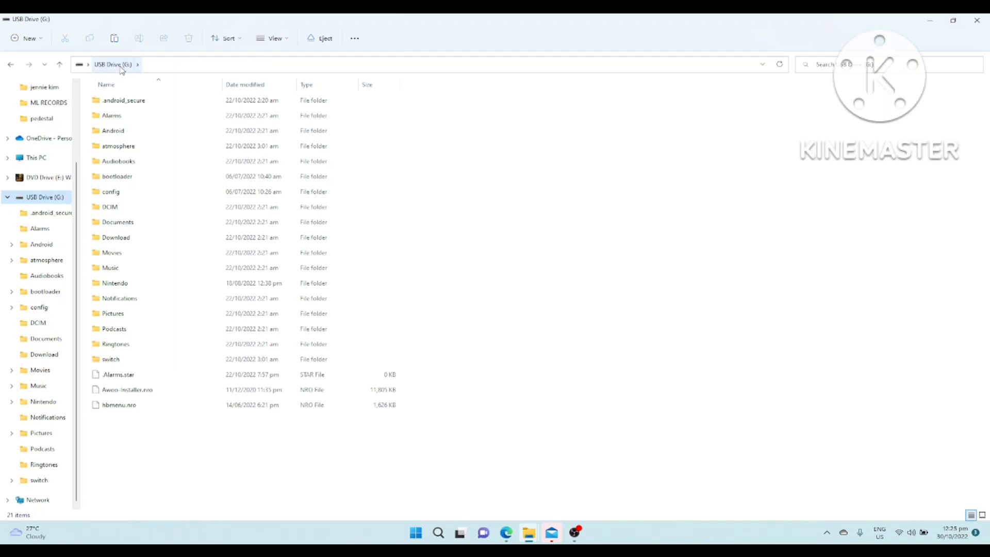
key("ctrl+v")
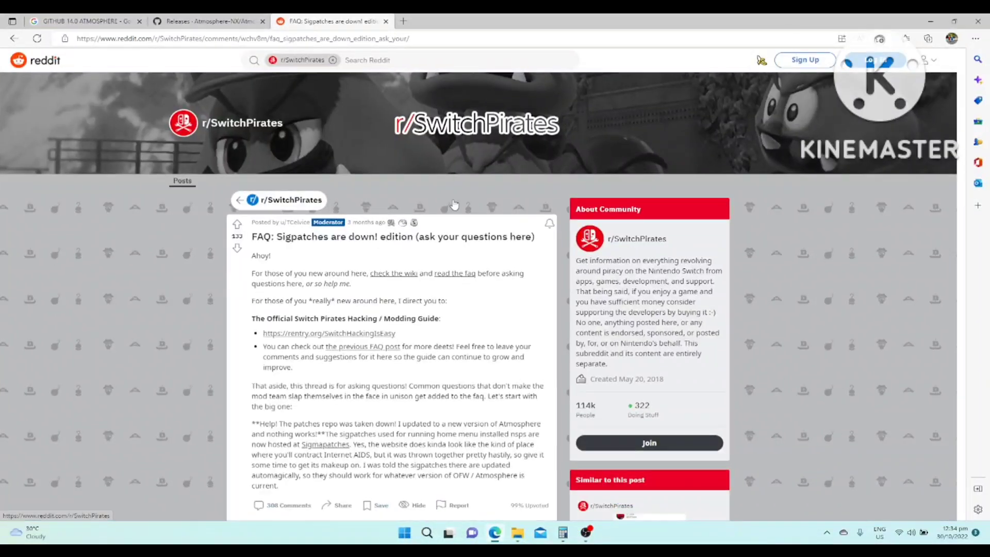
Paste the Reddit post address into a new Notepad window, then minimize Notepad.
left_click(426, 532)
type("notepad")
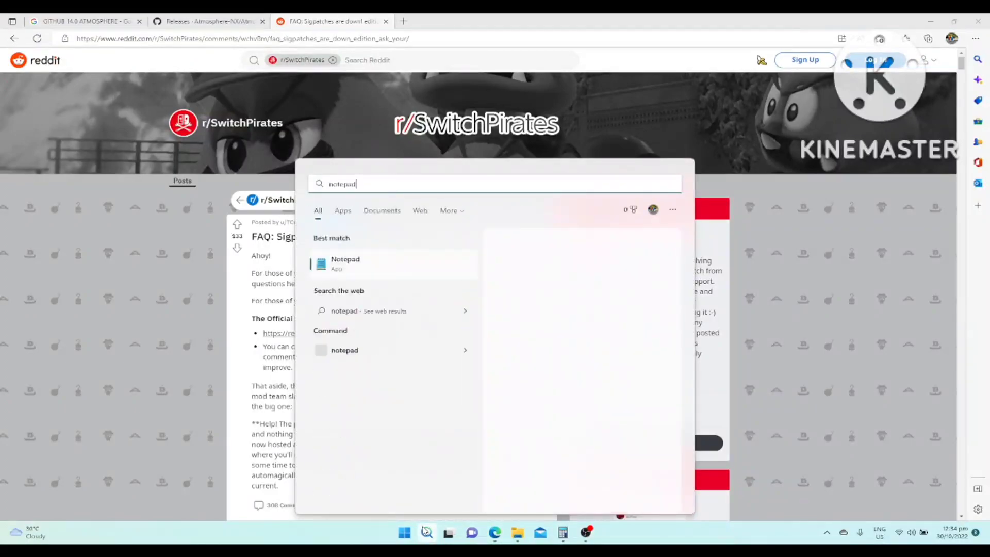
key("Return")
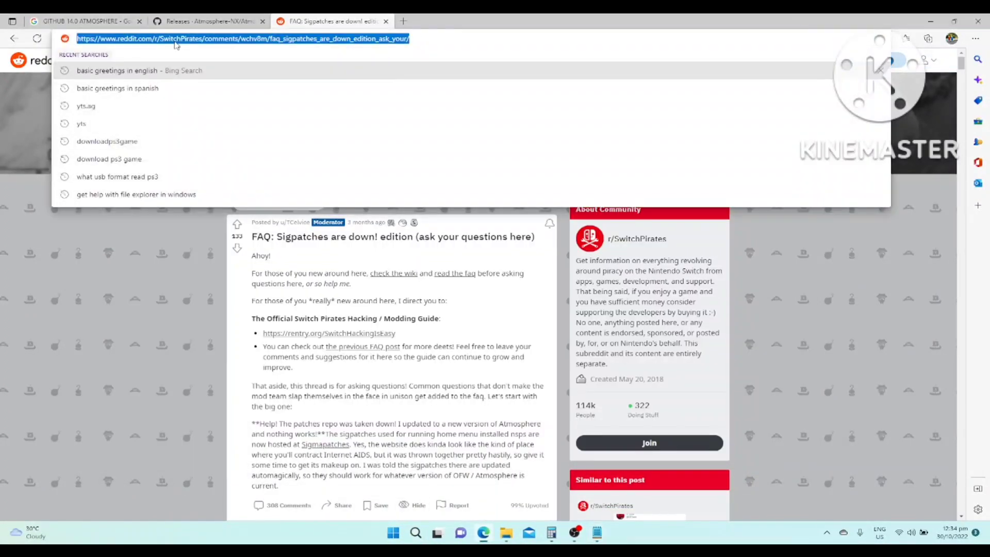
type("https://www.reddit.com/r/SwitchPirates/comments/wchv8m/faq_sigpatches_are_down_edition_ask_your/")
scroll(387, 170, "down", 2)
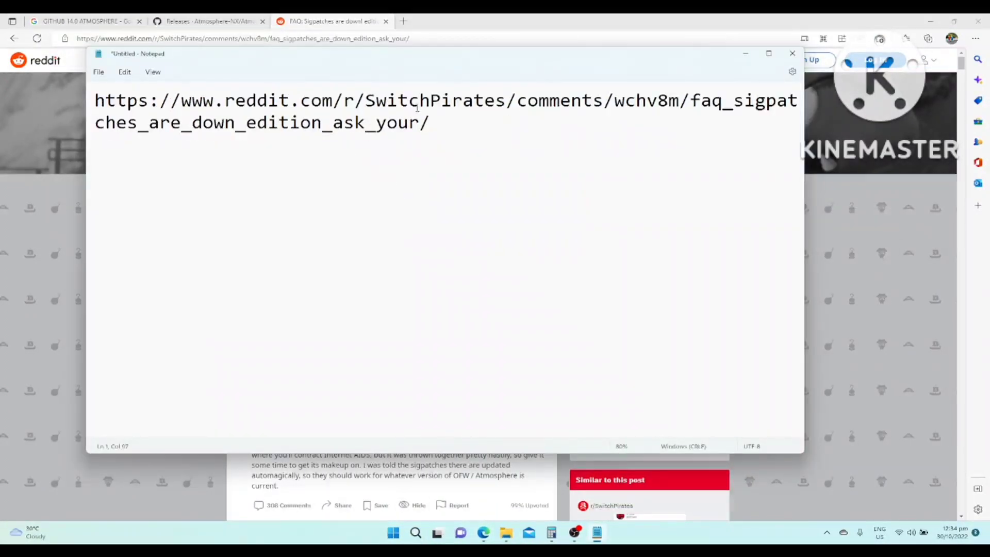
left_click_drag(403, 73, 398, 175)
scroll(407, 201, "down", 1)
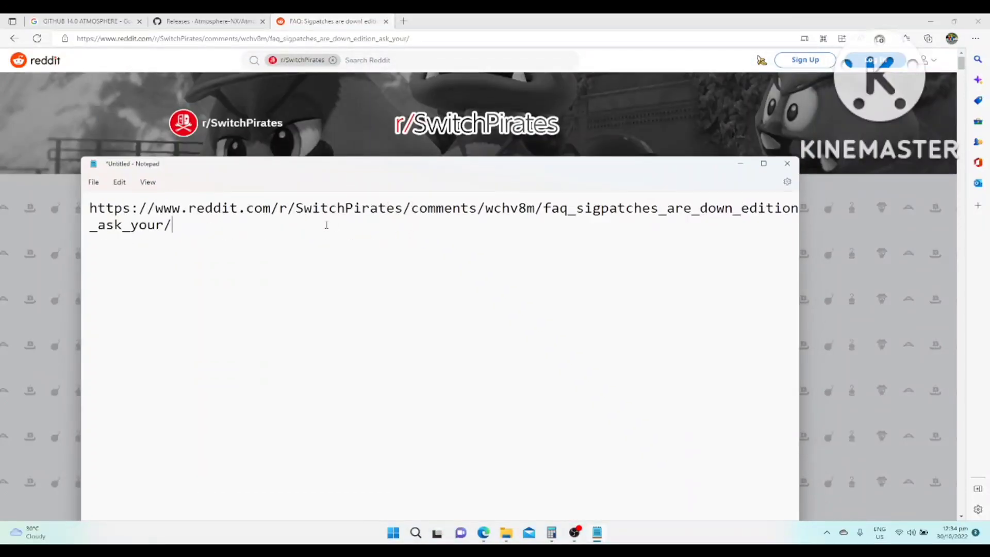
left_click(742, 163)
Open the moderator comment's jits.cc/patches link in a new window.
scroll(380, 256, "down", 2)
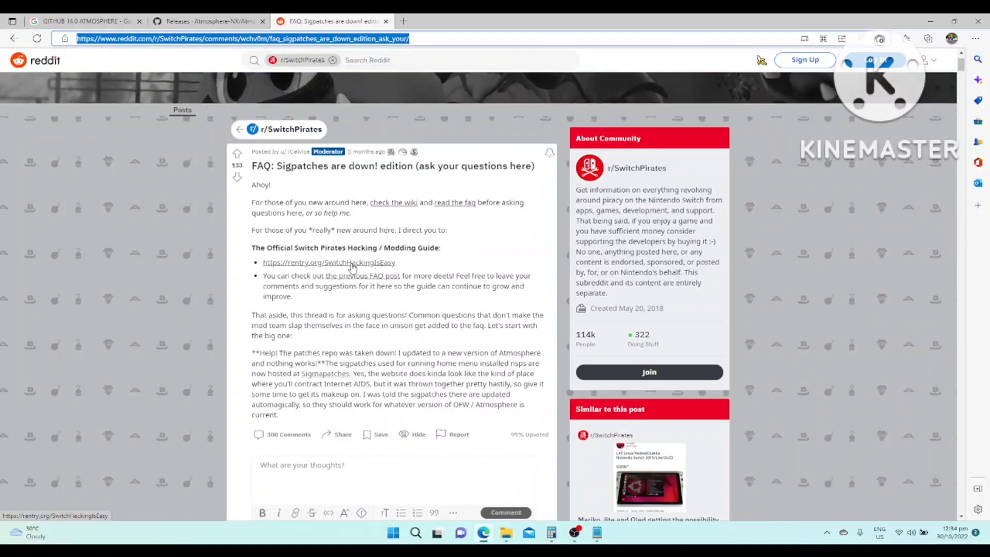
scroll(352, 266, "down", 4)
right_click(388, 395)
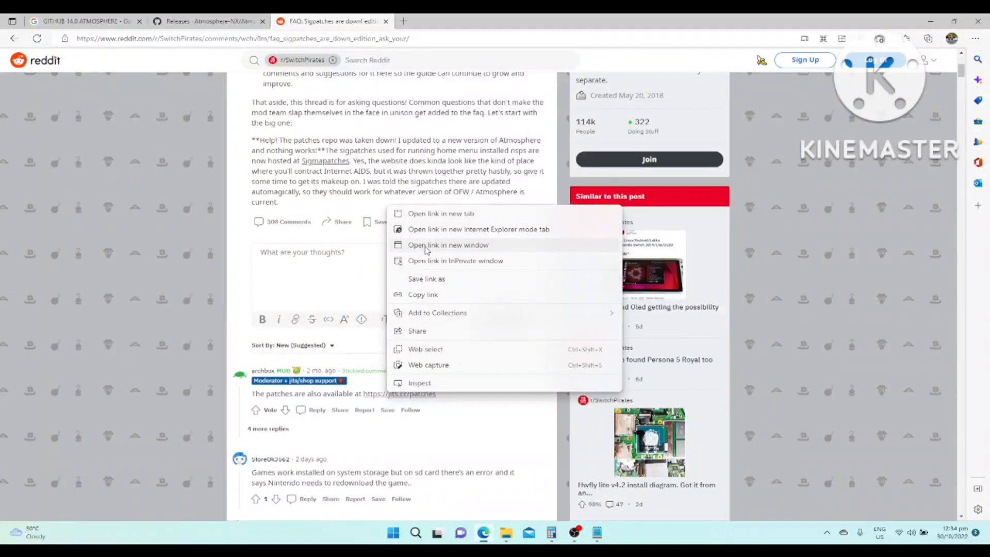
left_click(439, 245)
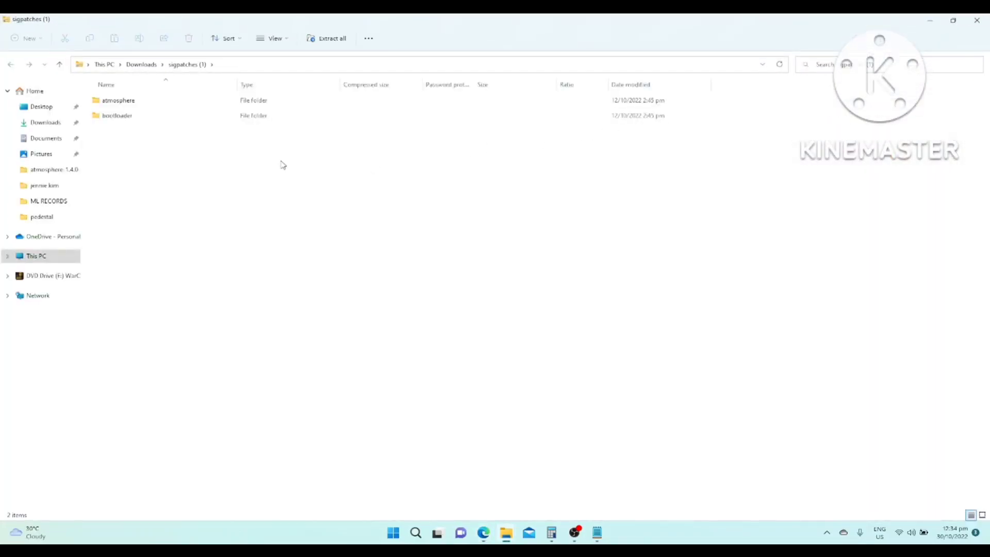
mouse_move(162, 142)
left_mouse_down()
mouse_move(108, 104)
mouse_move(182, 144)
left_mouse_up()
double_click(129, 117)
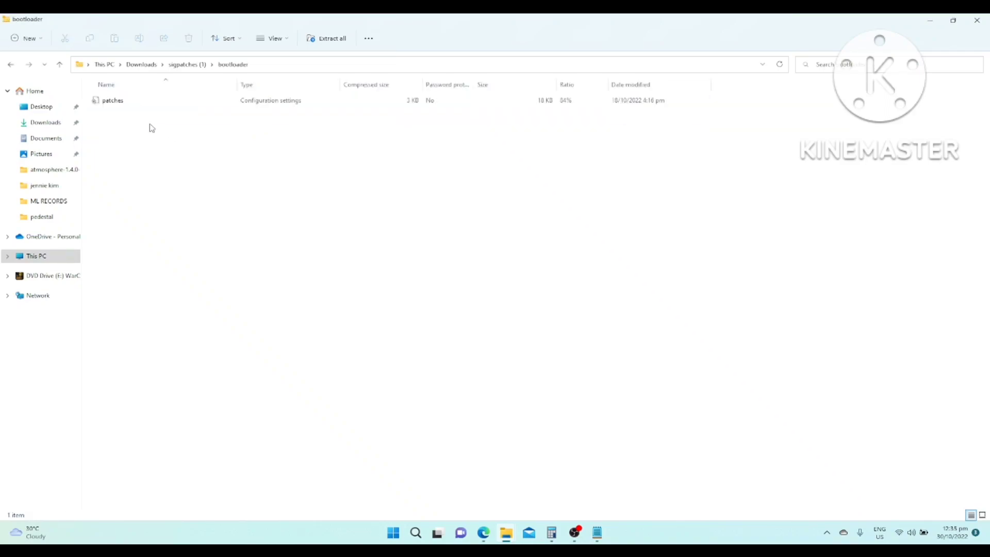
left_click(11, 64)
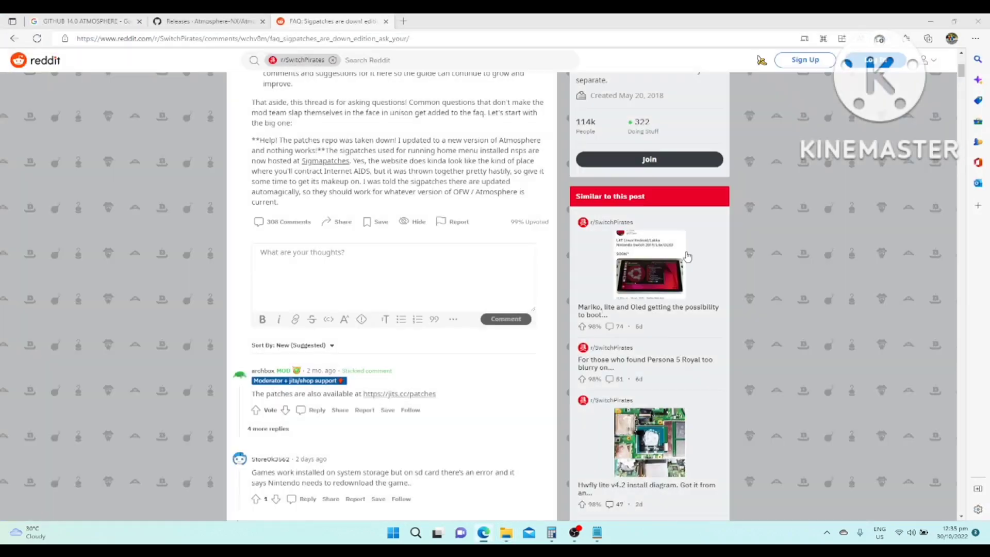
scroll(688, 257, "up", 5)
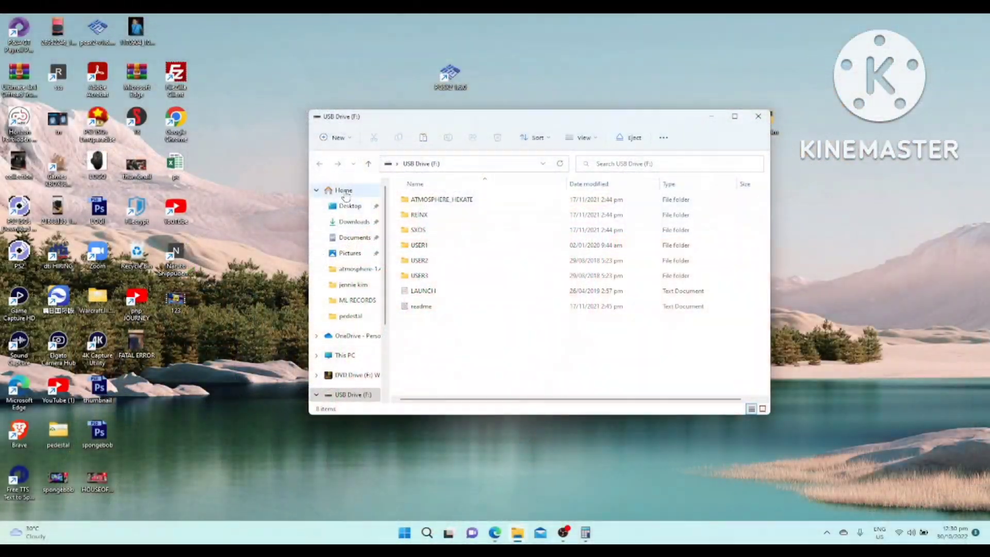
Maximize File Explorer and open the ATMOSPHERE_HEKATE folder on USB Drive (F:).
left_click(343, 191)
left_click(735, 117)
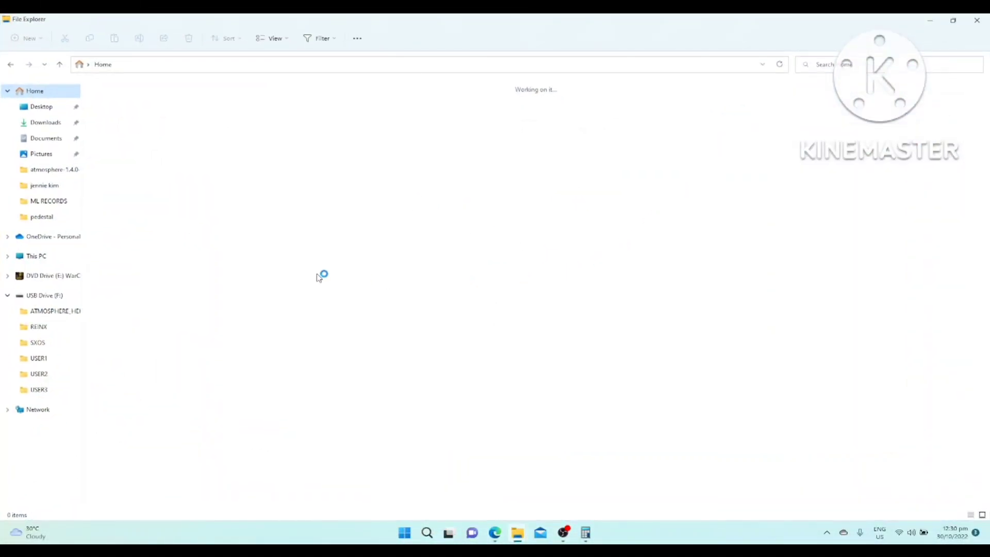
left_click(52, 256)
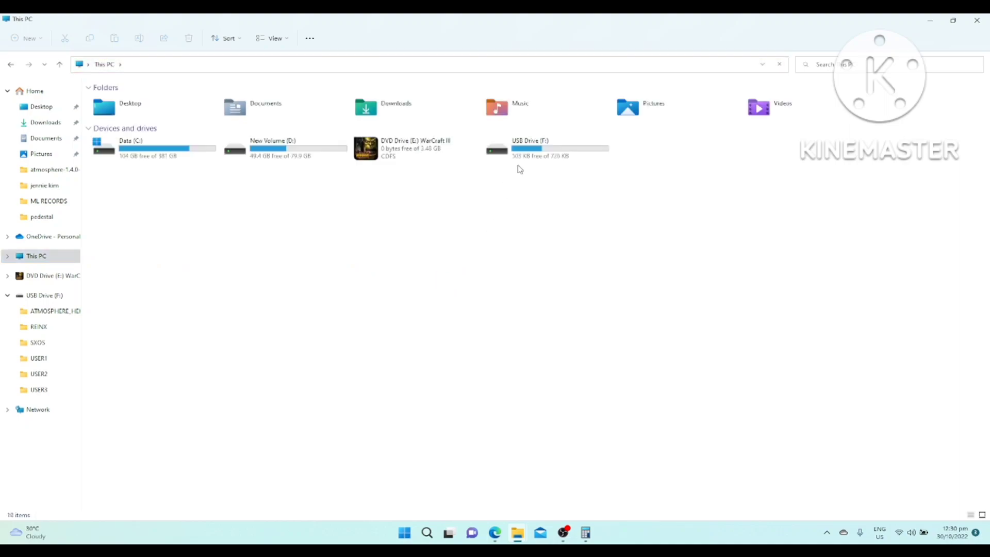
double_click(527, 153)
left_click_drag(343, 267, 212, 270)
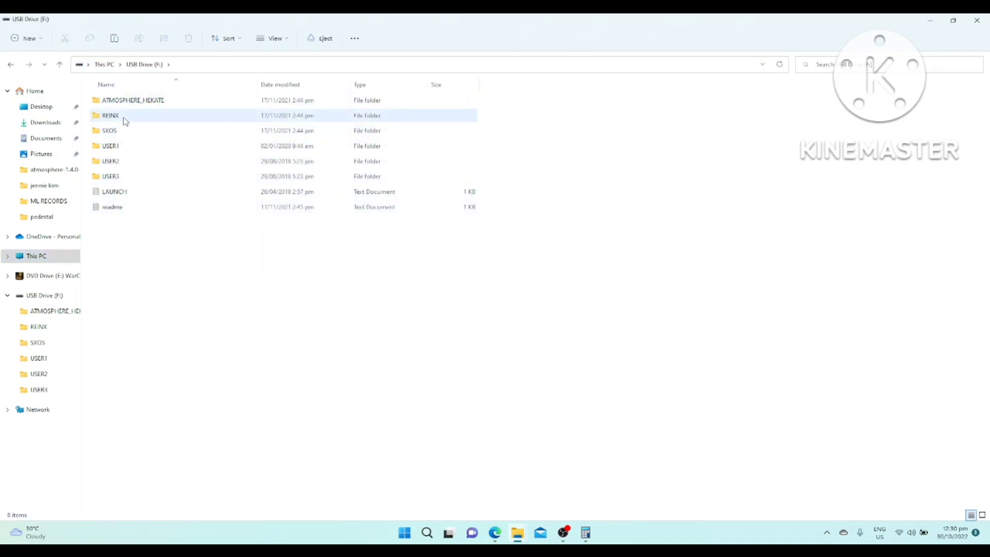
left_click(133, 100)
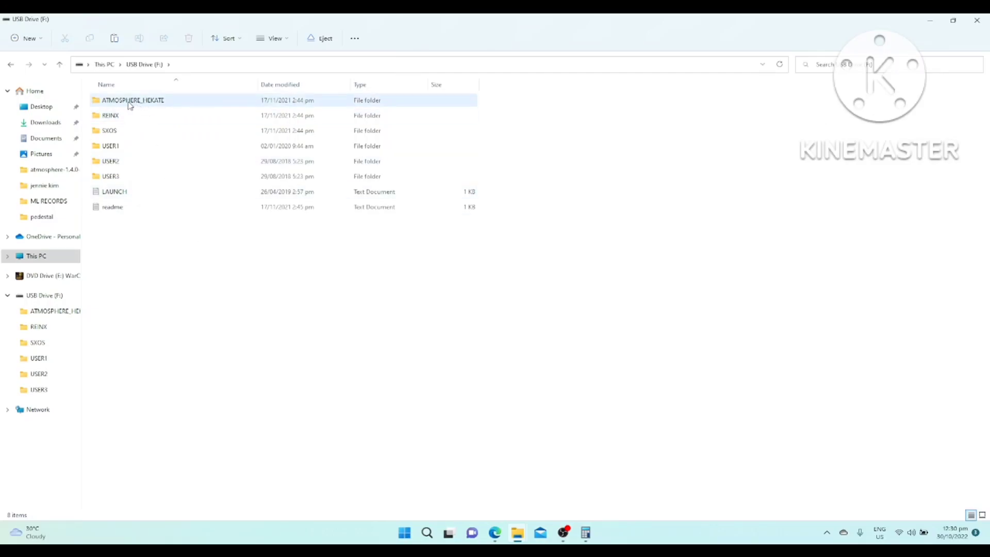
double_click(129, 101)
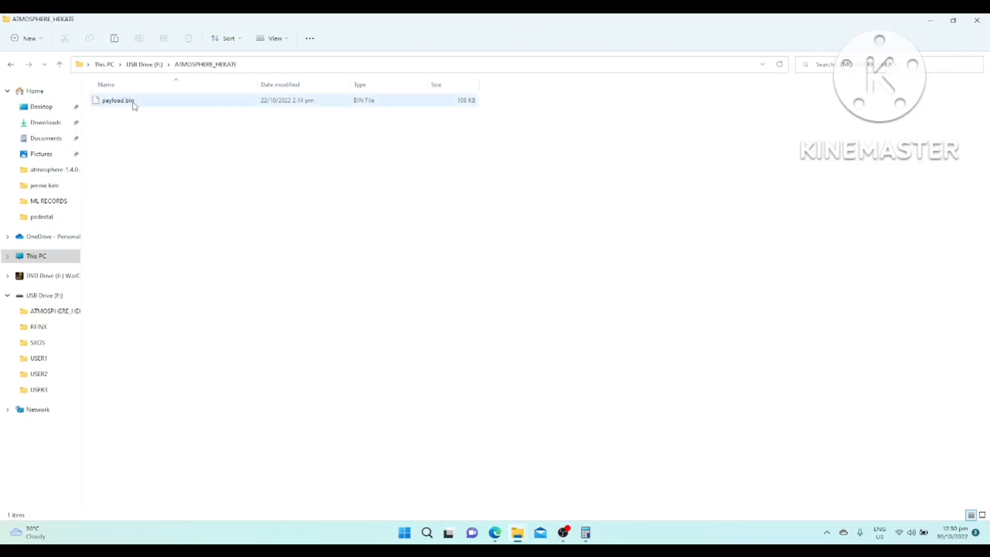
Shrink the Downloads window, then start renaming payload.bin in ATMOSPHERE_HEKATE.
mouse_move(527, 536)
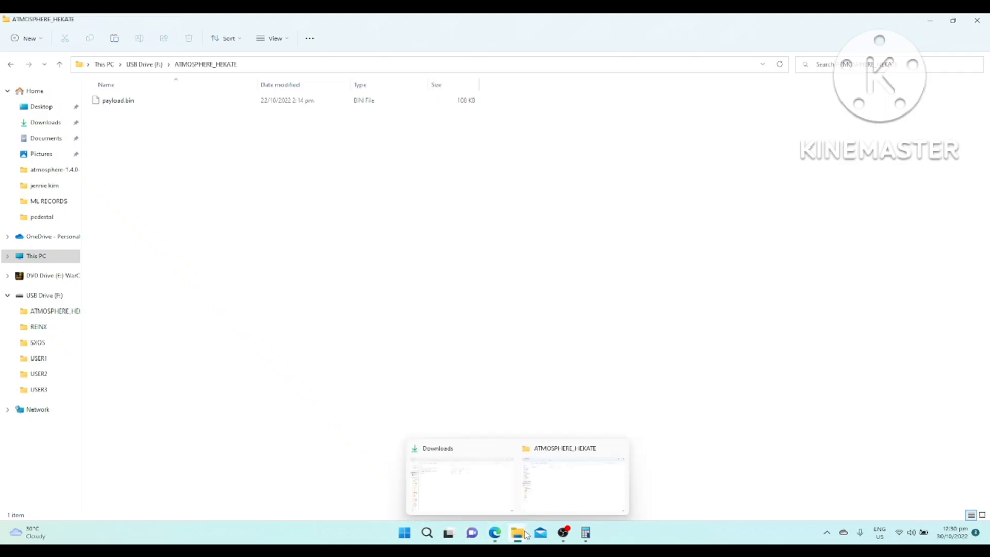
left_click(494, 503)
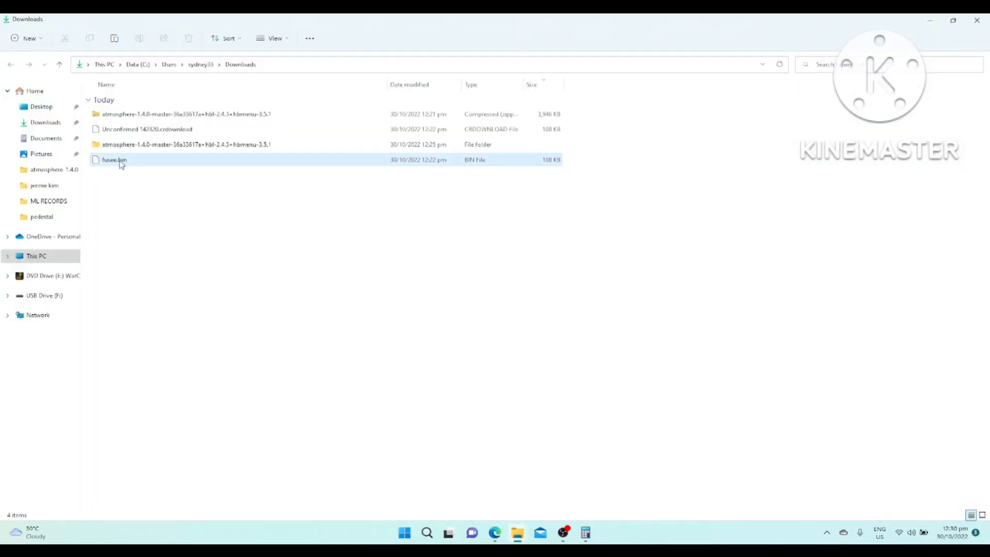
left_click_drag(265, 18, 535, 93)
left_click(108, 107)
right_click(108, 107)
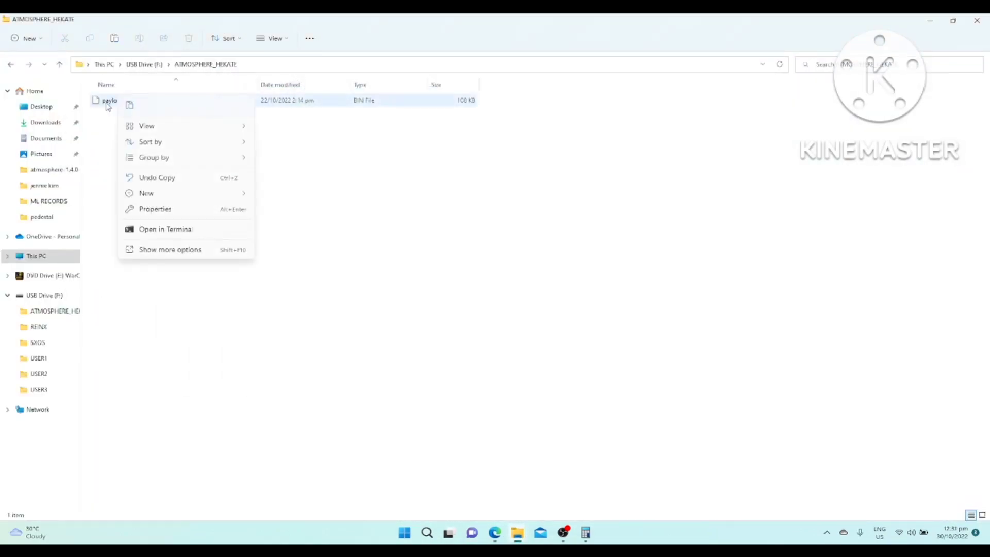
right_click(108, 102)
left_click(160, 115)
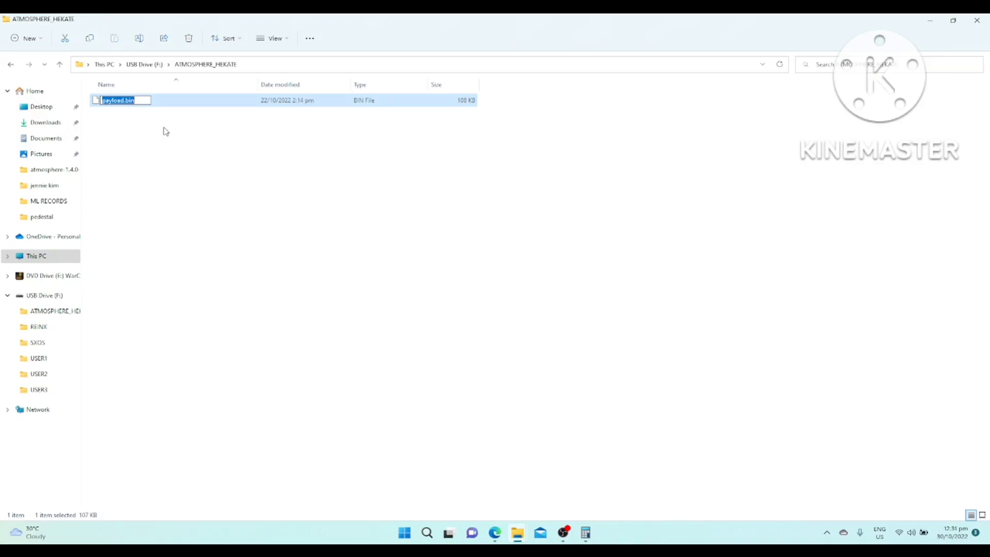
Cancel the payload.bin rename and rename fusee.bin in Downloads to payload.bin.
left_click(166, 131)
left_click(930, 20)
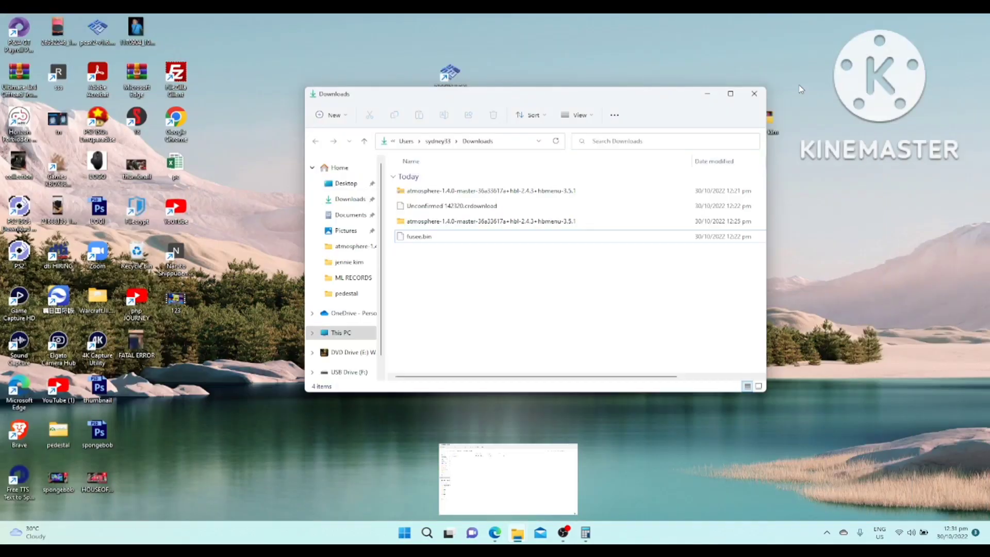
left_click(729, 94)
right_click(109, 160)
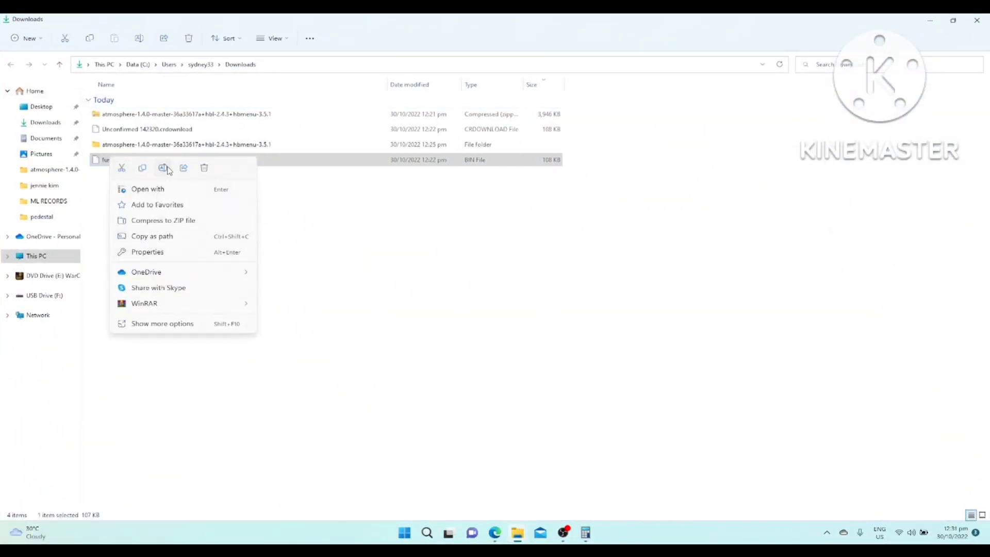
left_click(164, 169)
type("payload.bin")
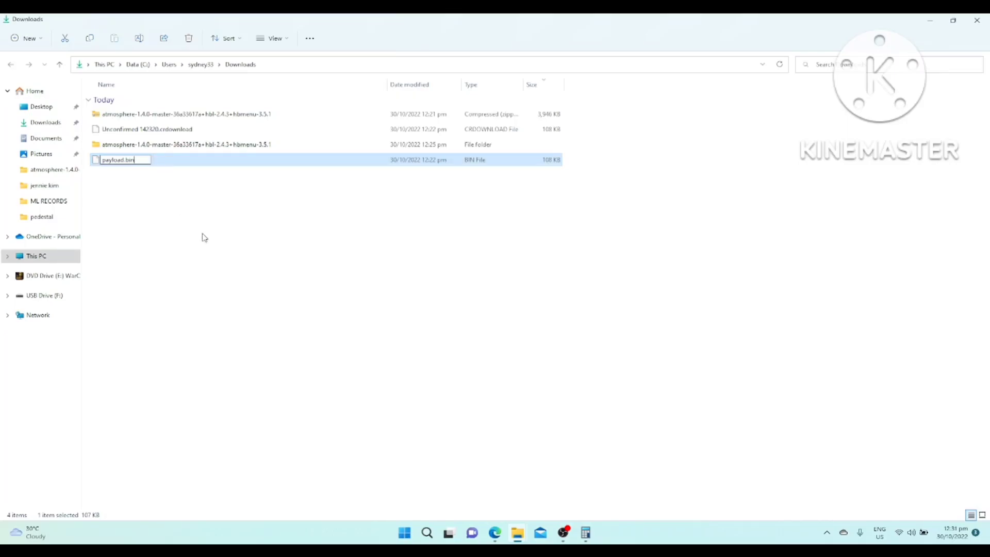
key("Return")
Paste payload.bin into F:\ATMOSPHERE_HEKATE, replacing the existing file.
left_click(201, 237)
left_click(123, 130)
left_click(178, 183)
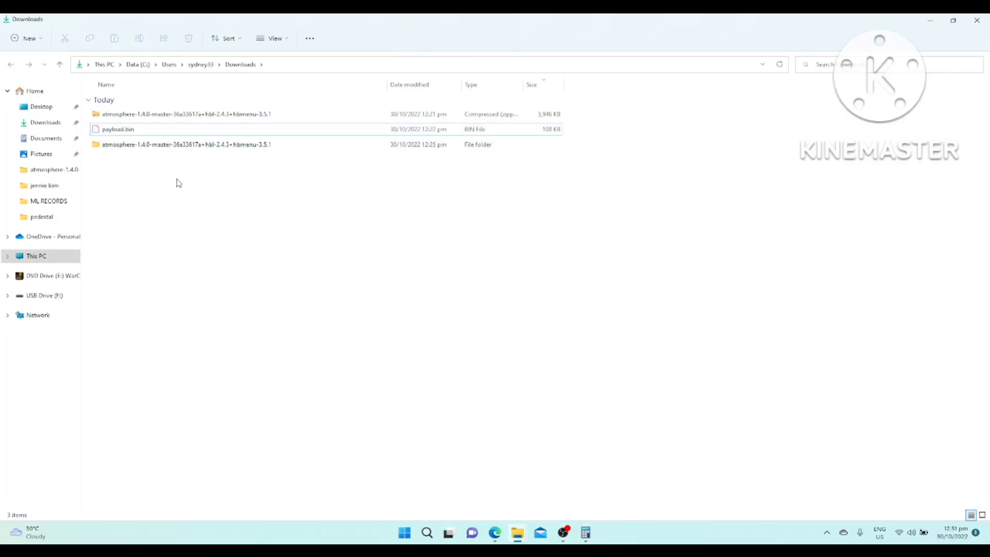
left_click(130, 131)
left_click(51, 257)
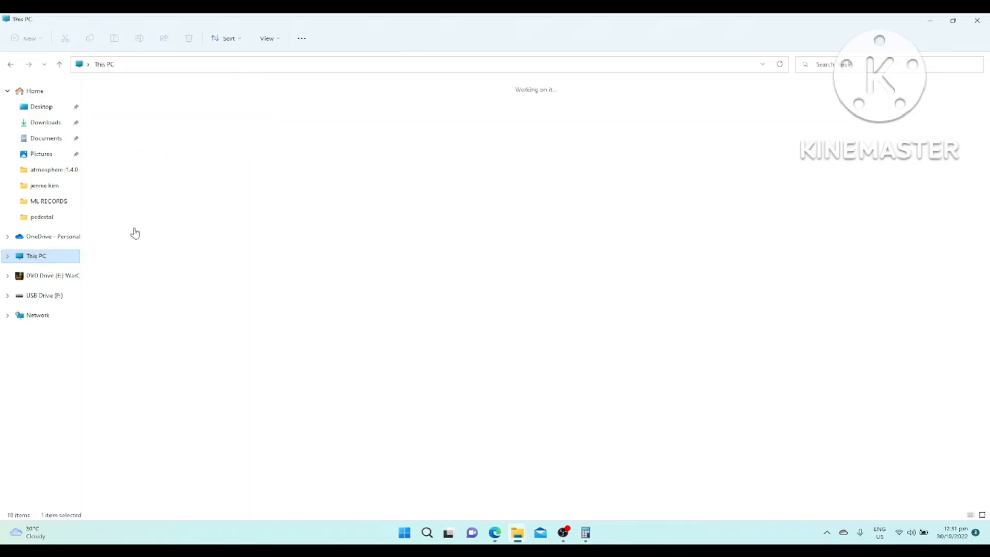
double_click(498, 152)
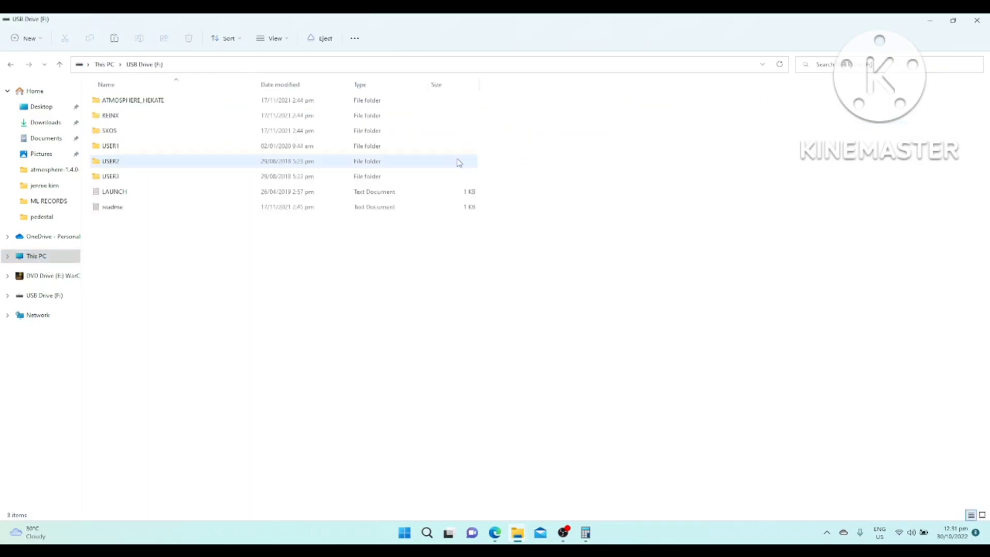
double_click(134, 105)
key("ctrl+v")
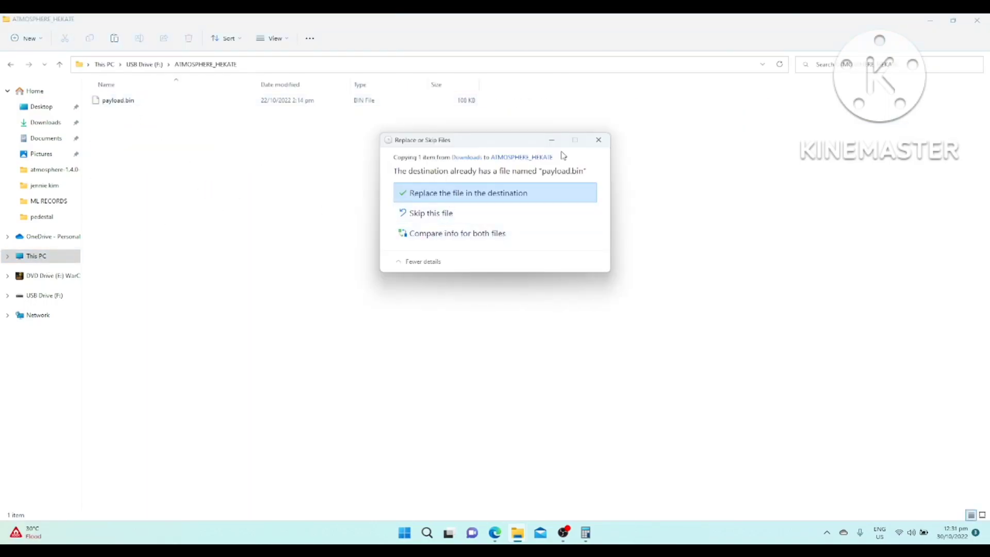
left_click(598, 142)
Close File Explorer and safely eject USB Drive (F:) from the system tray.
left_click(977, 20)
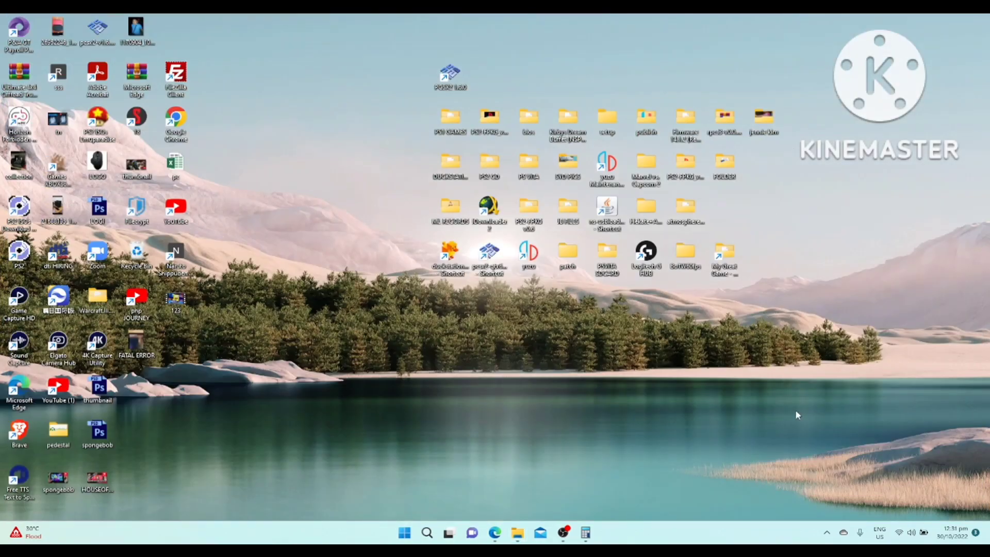
left_click(828, 532)
left_click(836, 498)
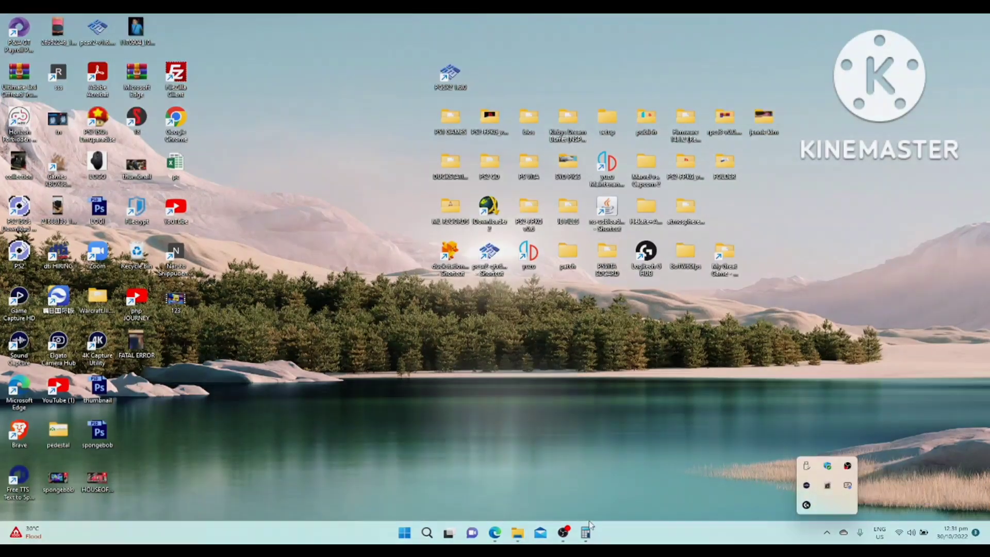